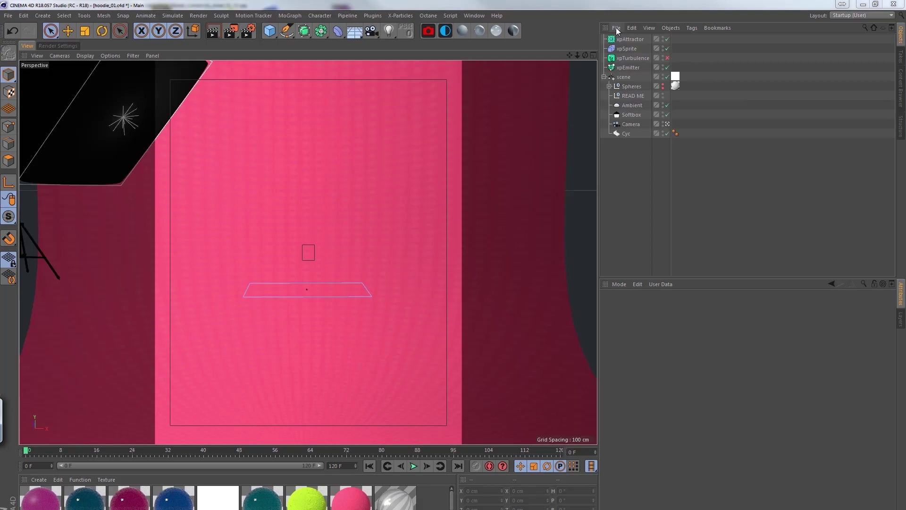
Merge male_standard_hoodie_worn_v1_no_tag_S5_HBVM.obj from the hoodie folder into the scene.
click(617, 28)
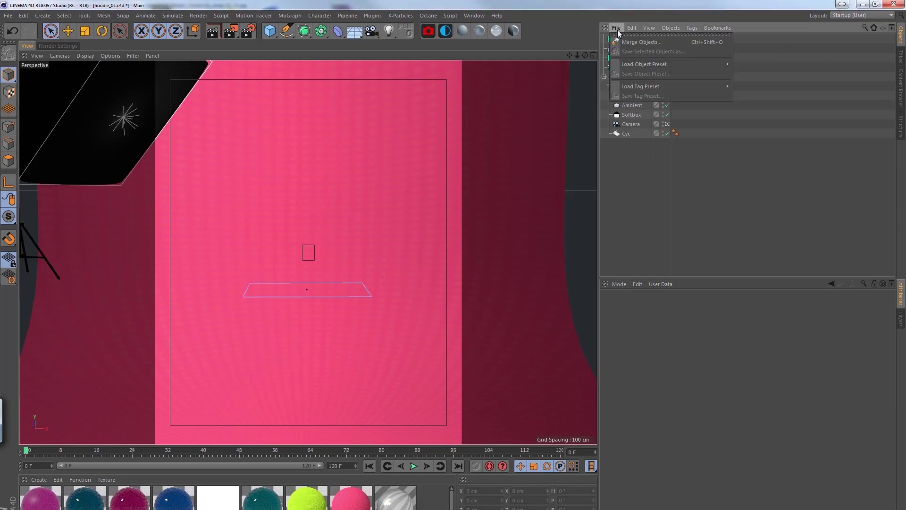
click(633, 42)
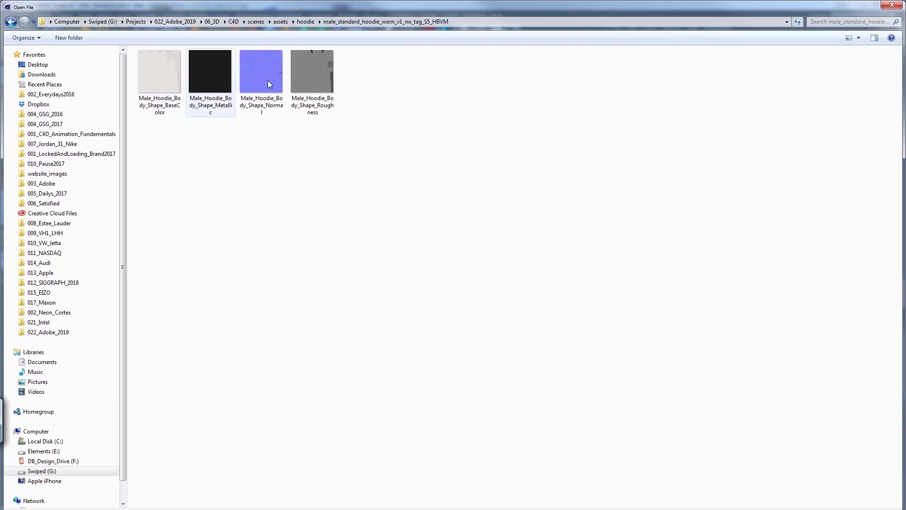
click(306, 22)
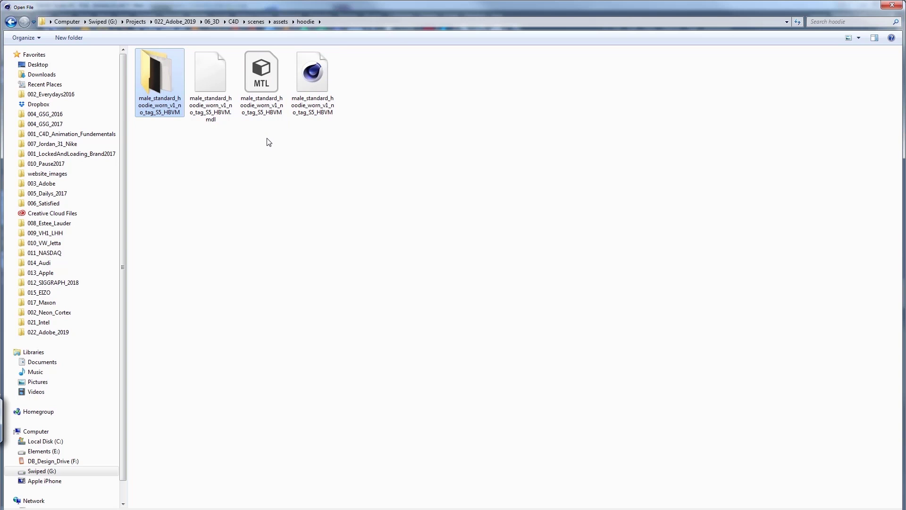
click(316, 77)
key(Return)
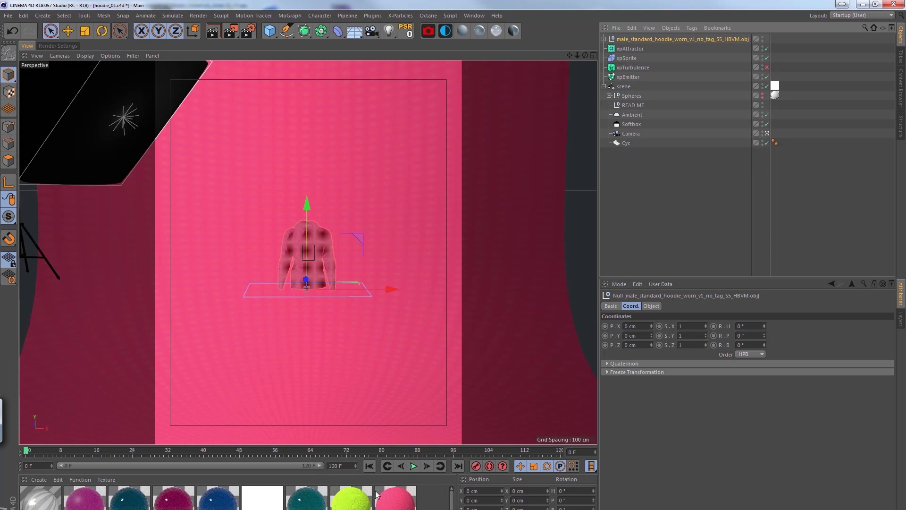
Apply the lime-green material to all four body_shape parts of the hoodie, then collapse its null.
click(604, 39)
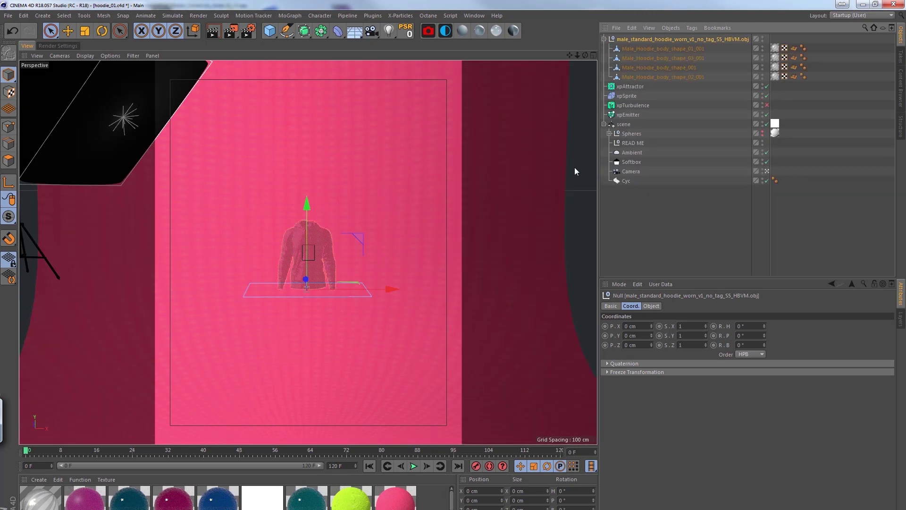
drag(766, 146, 778, 58)
drag(351, 497, 777, 67)
drag(352, 496, 777, 77)
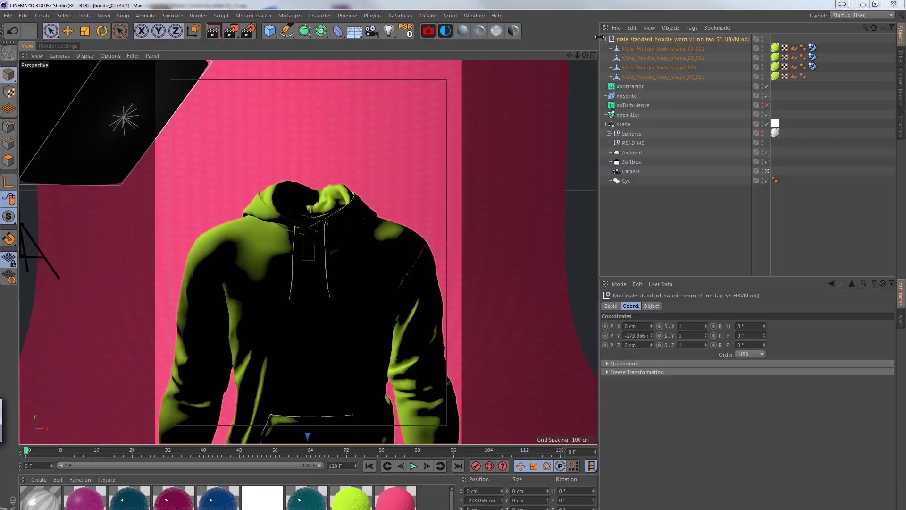
click(604, 38)
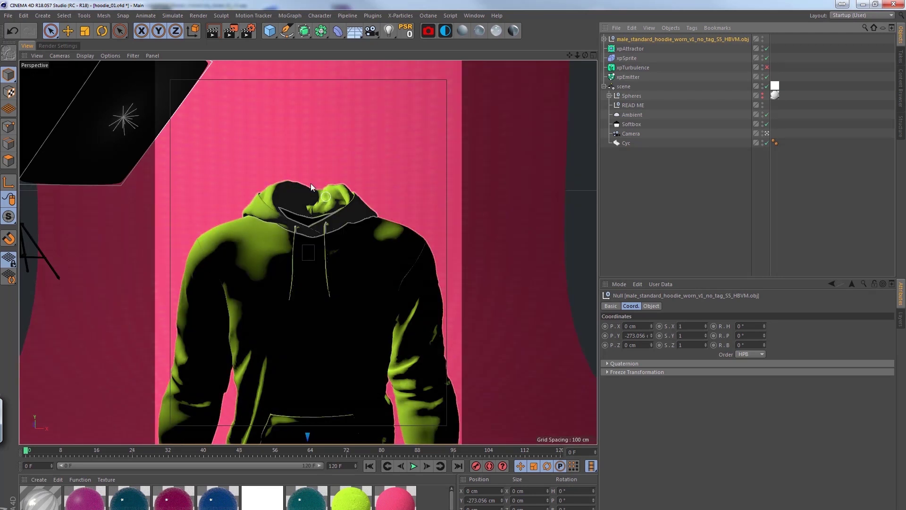
Add a Signal tag to the Camera and select the Camera to show its coordinates.
right_click(631, 134)
mouse_move(641, 143)
click(659, 259)
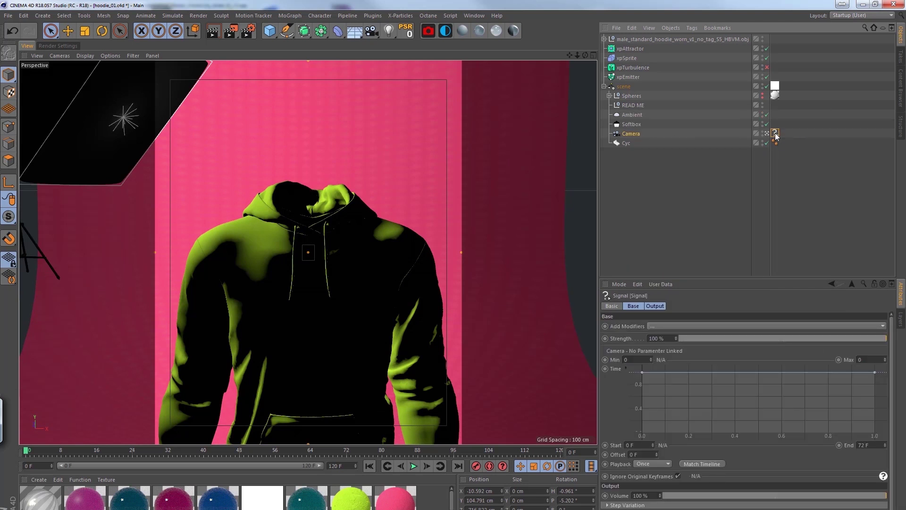
click(628, 135)
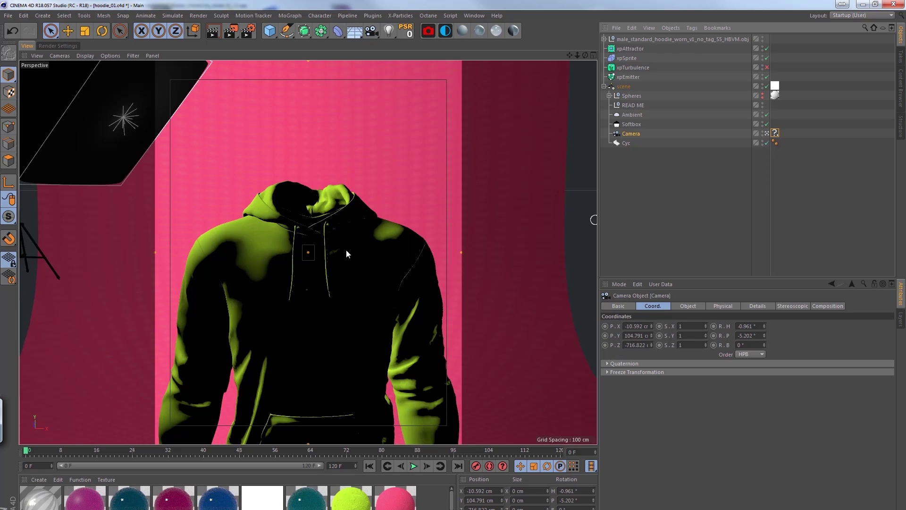
Link the camera's Signal tag to its Position and add a Noise modifier.
click(612, 326)
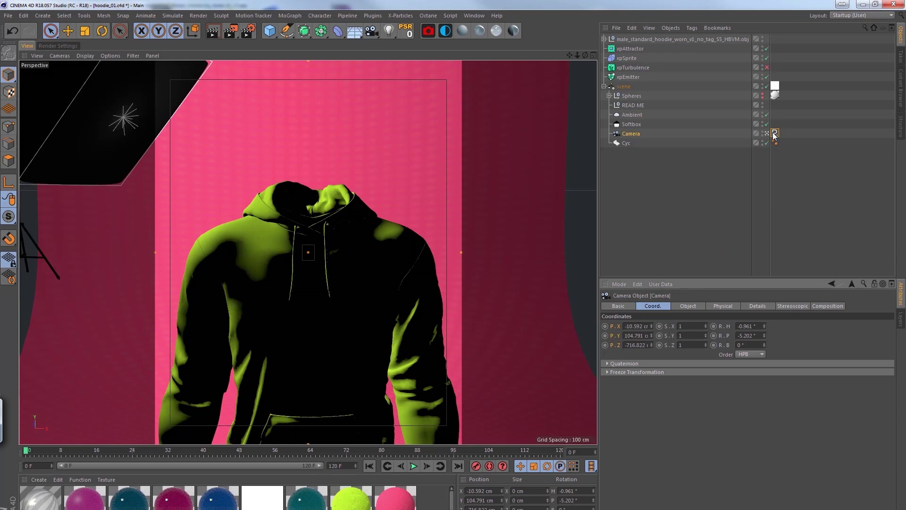
click(774, 133)
click(666, 327)
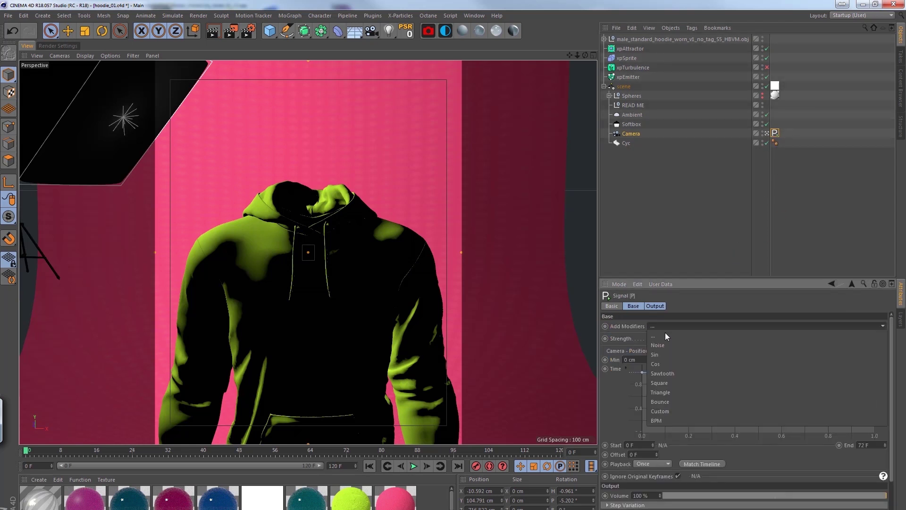
click(665, 345)
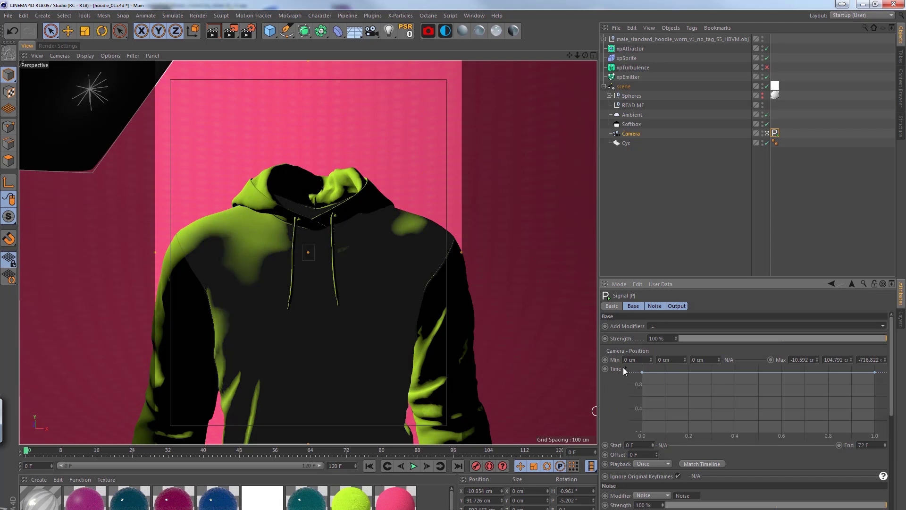
Set the signal Playback to Loop with a 120 F loop point and play the animation.
click(660, 464)
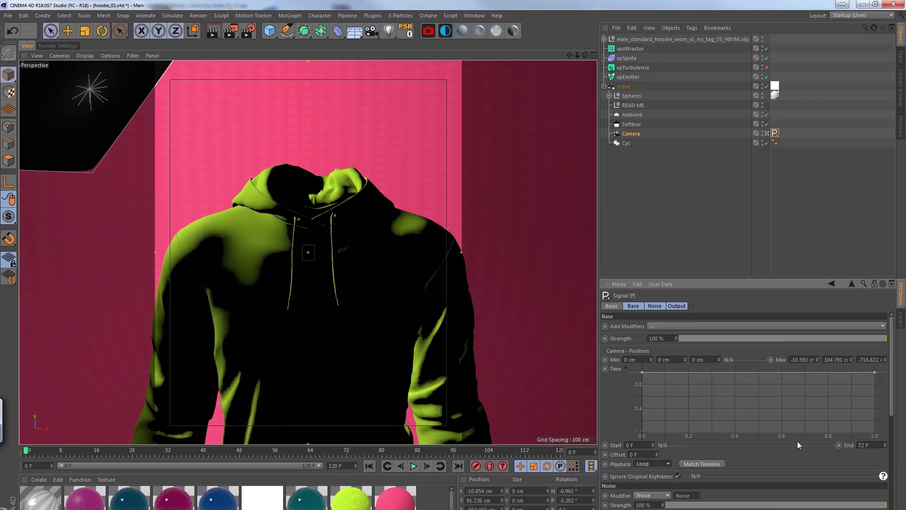
click(872, 445)
click(654, 306)
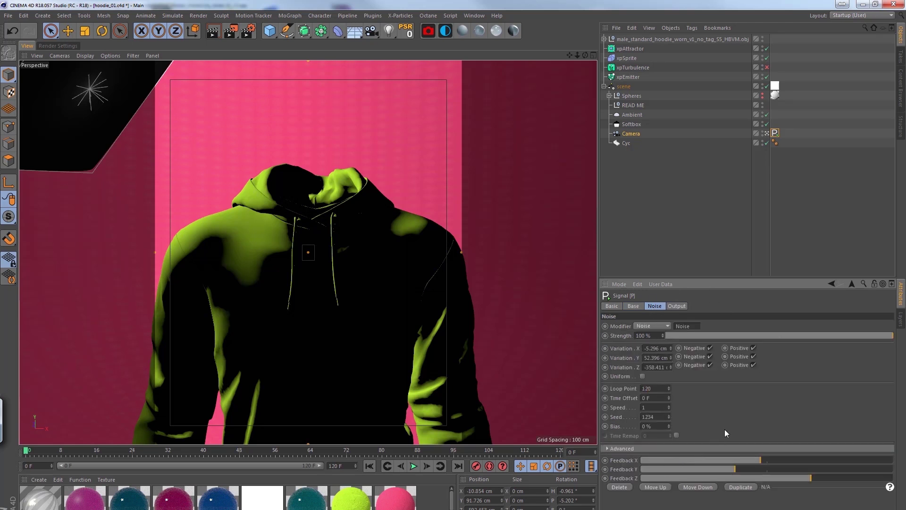
key(Return)
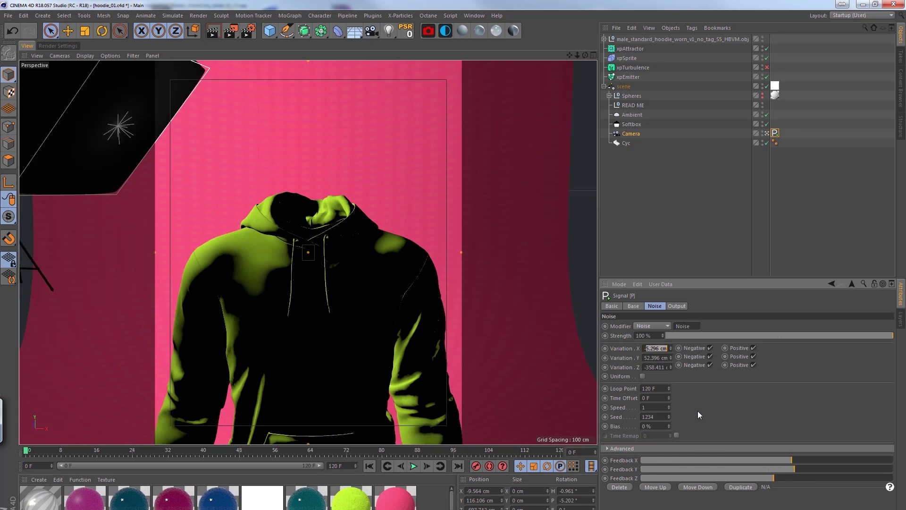
click(413, 467)
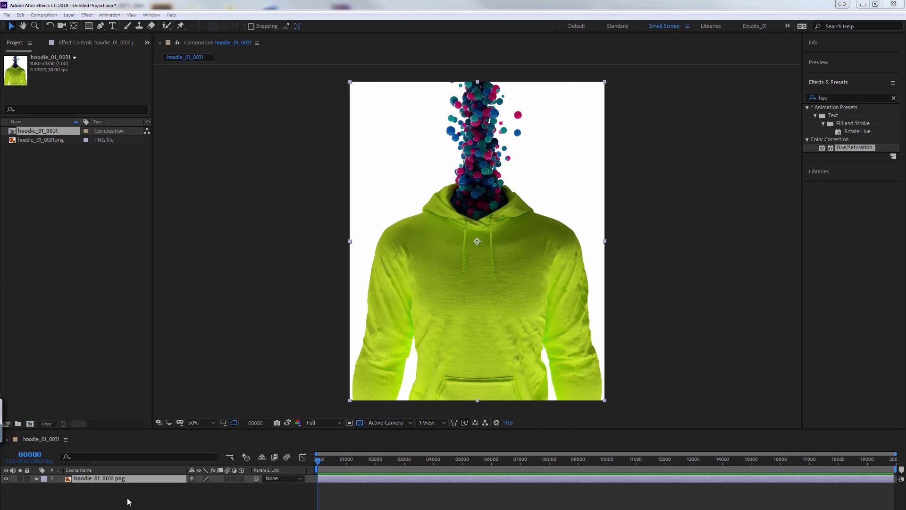
Add a new adjustment layer and apply Noise & Grain > Add Grain to it.
right_click(127, 501)
mouse_move(143, 394)
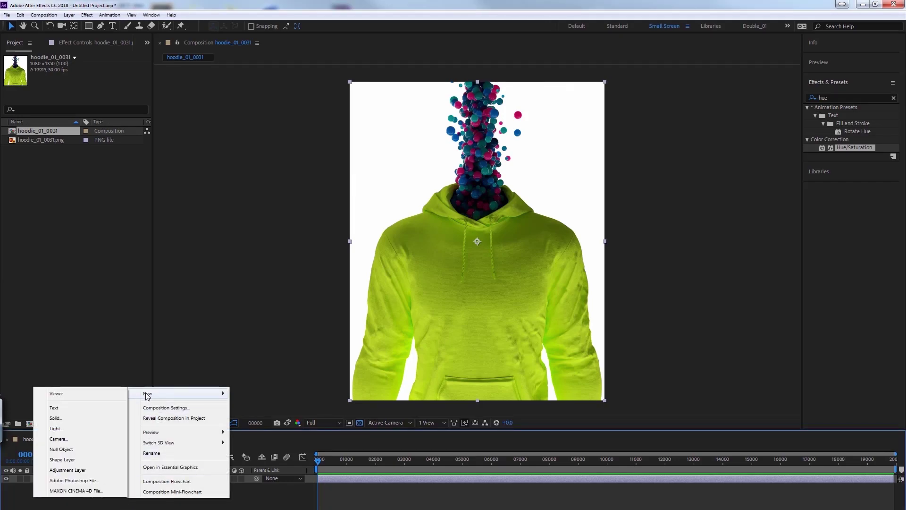
click(83, 470)
click(87, 15)
mouse_move(45, 206)
click(181, 205)
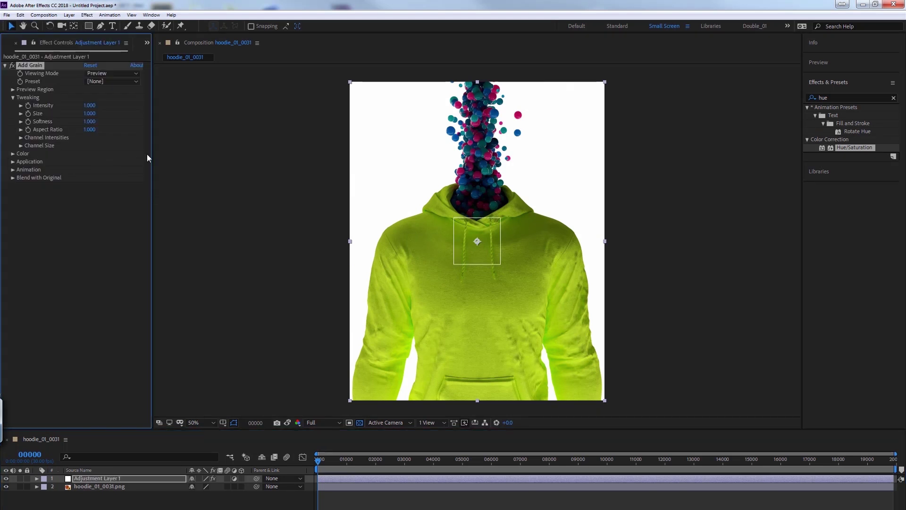
Set Add Grain's Viewing Mode to Final Output and Preset to Kodak Vision 500T.
click(105, 75)
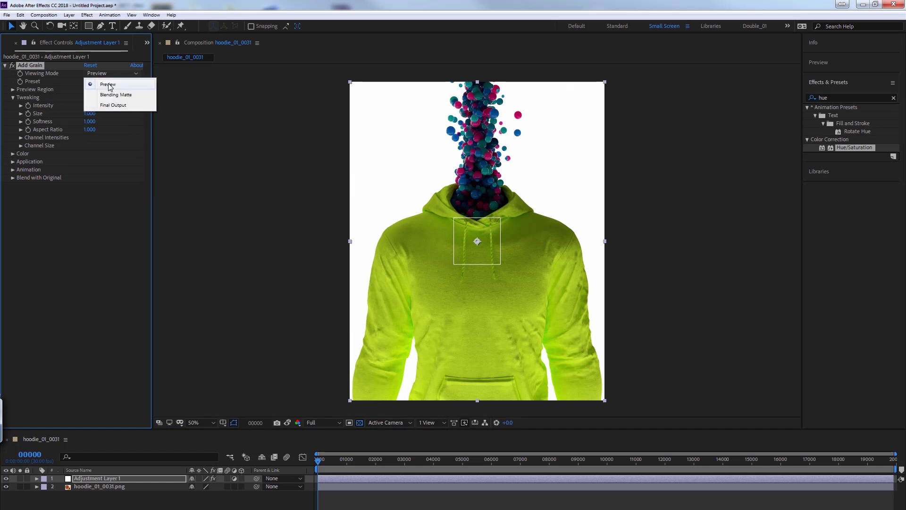
click(118, 106)
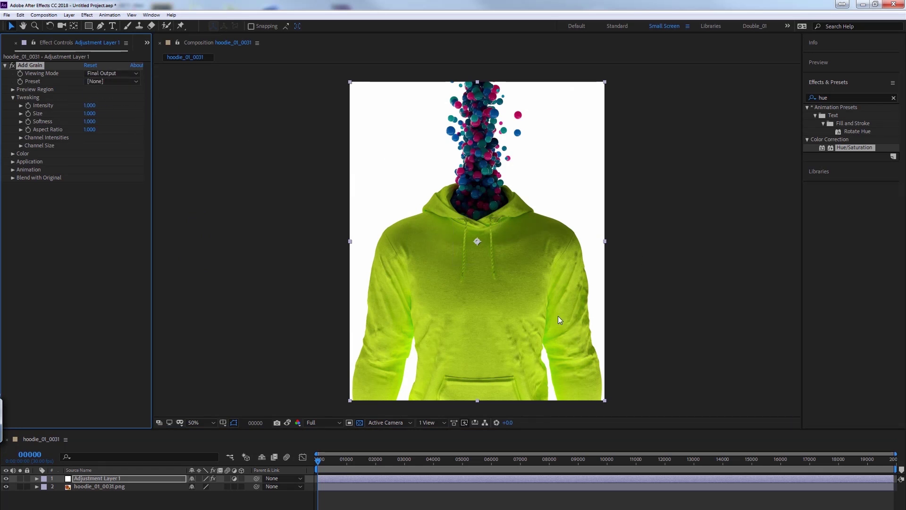
click(89, 105)
click(107, 82)
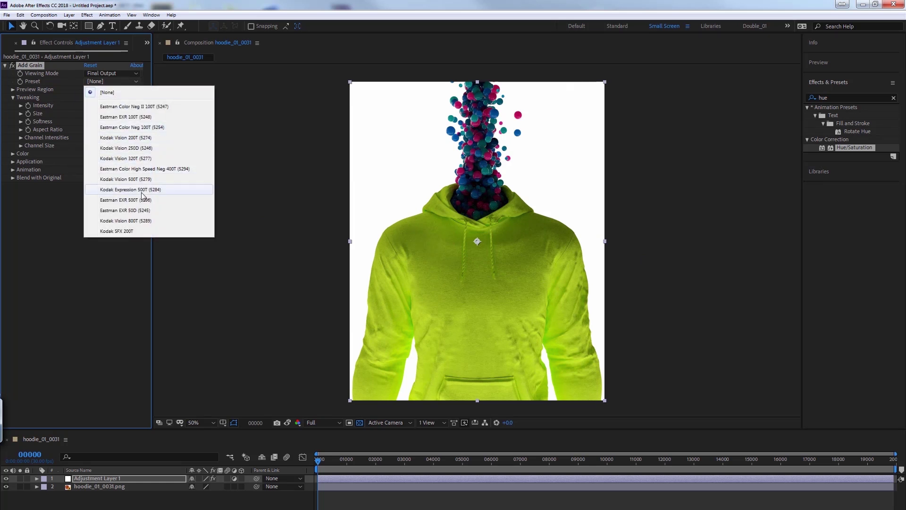
click(125, 180)
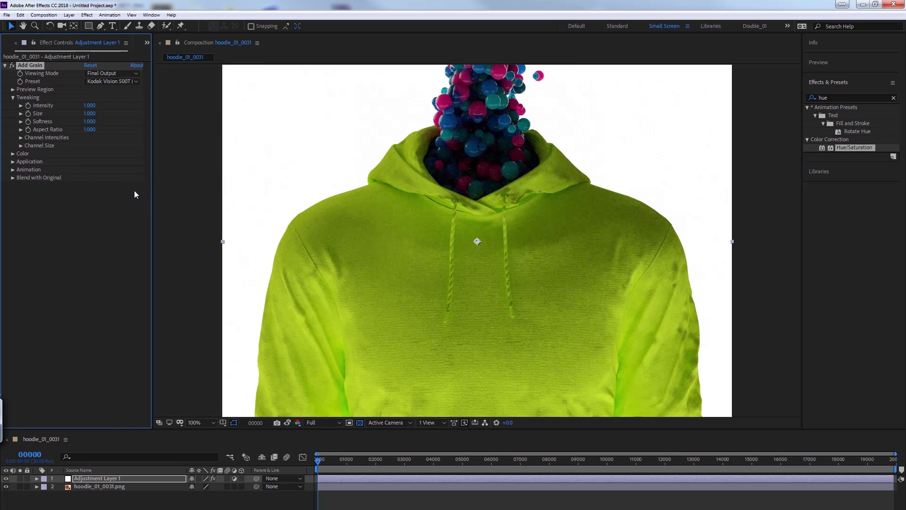
Add a second adjustment layer with Immersive Video > VR Chromatic Aberrations.
right_click(124, 498)
mouse_move(154, 400)
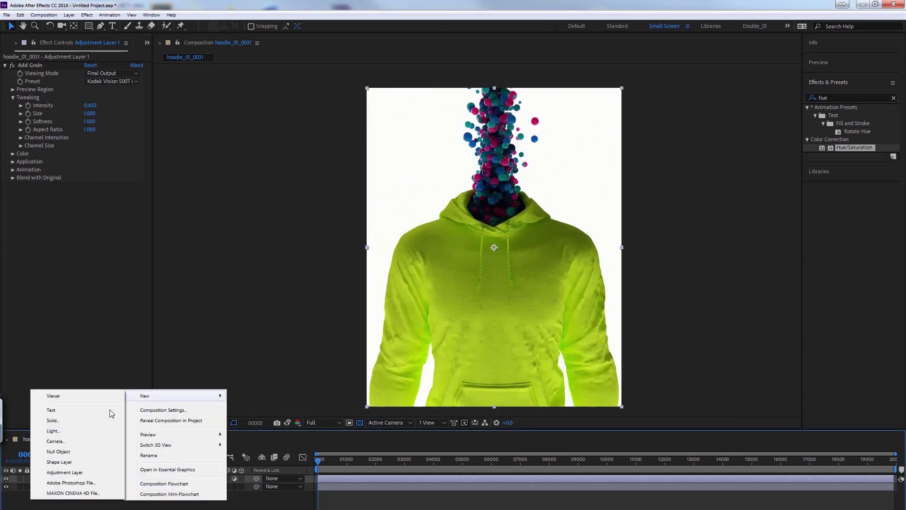
click(81, 473)
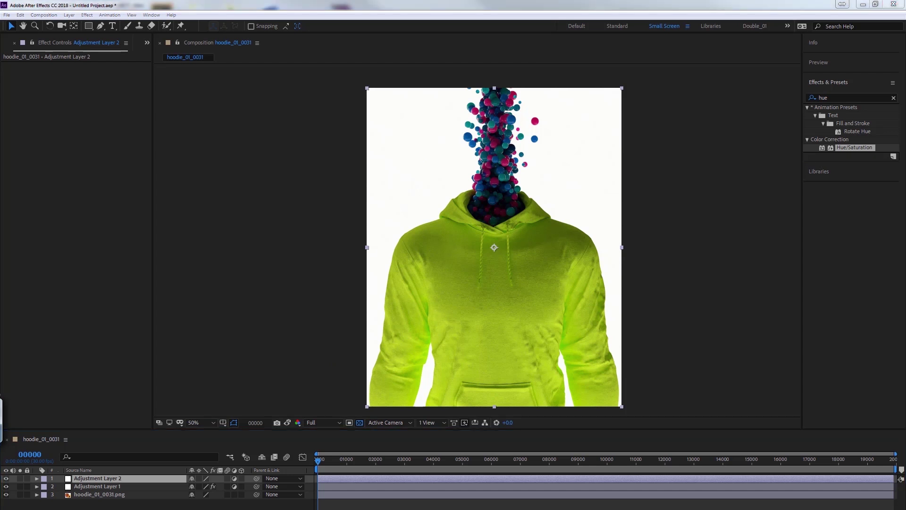
click(87, 15)
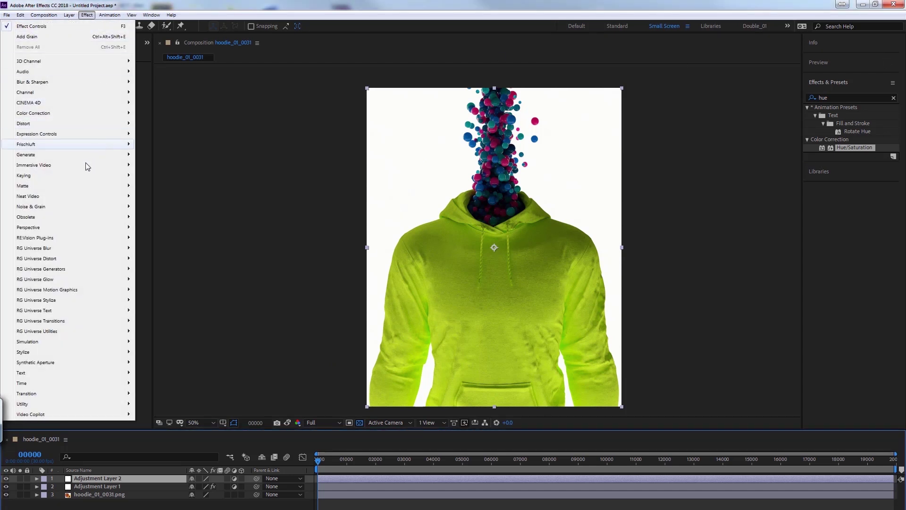
mouse_move(66, 168)
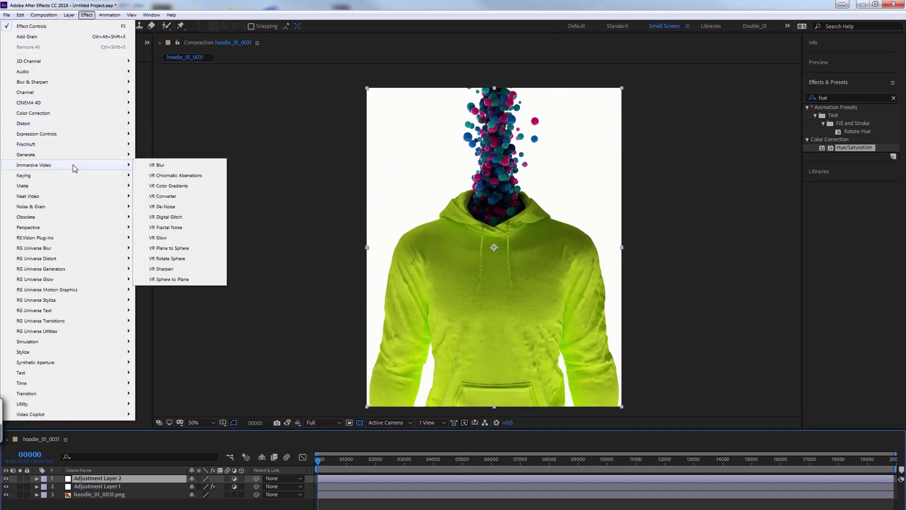
click(182, 176)
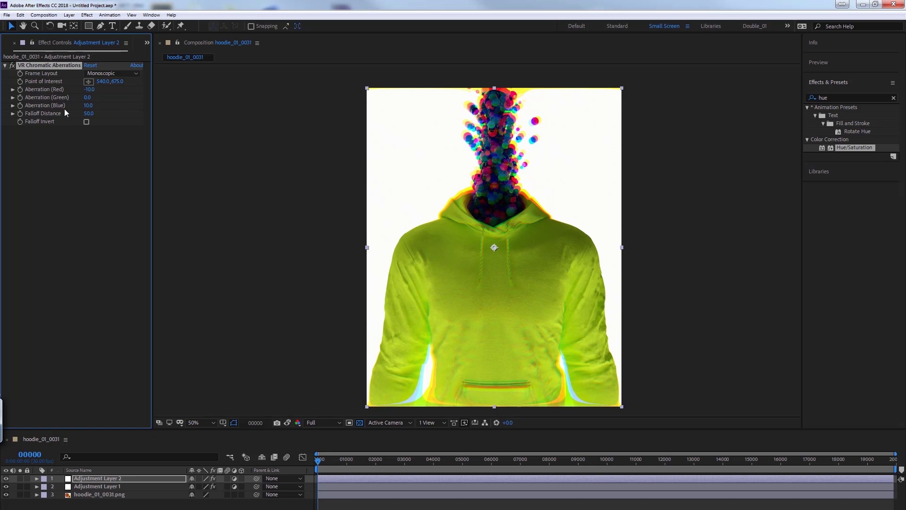
Set Frame Layout to Stereoscopic - Over/Under, red aberration -0.5 and blue 0.5.
click(112, 73)
click(118, 94)
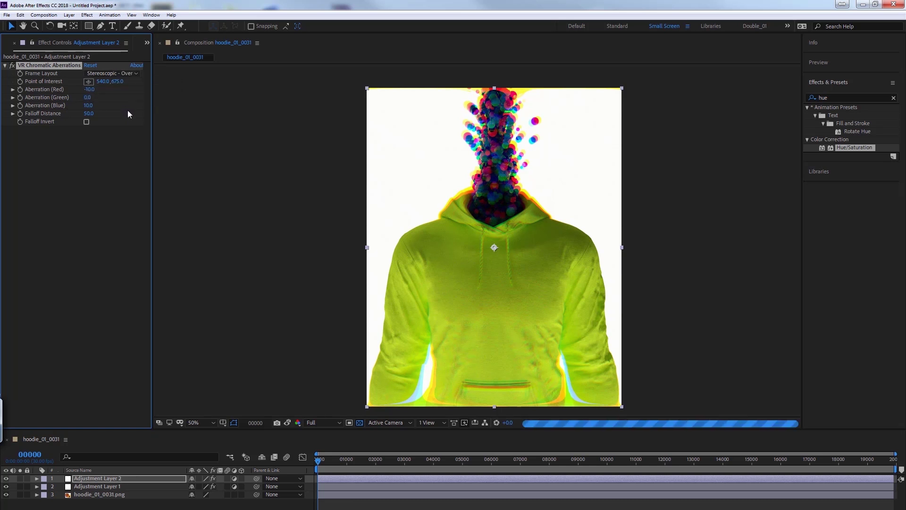
click(89, 89)
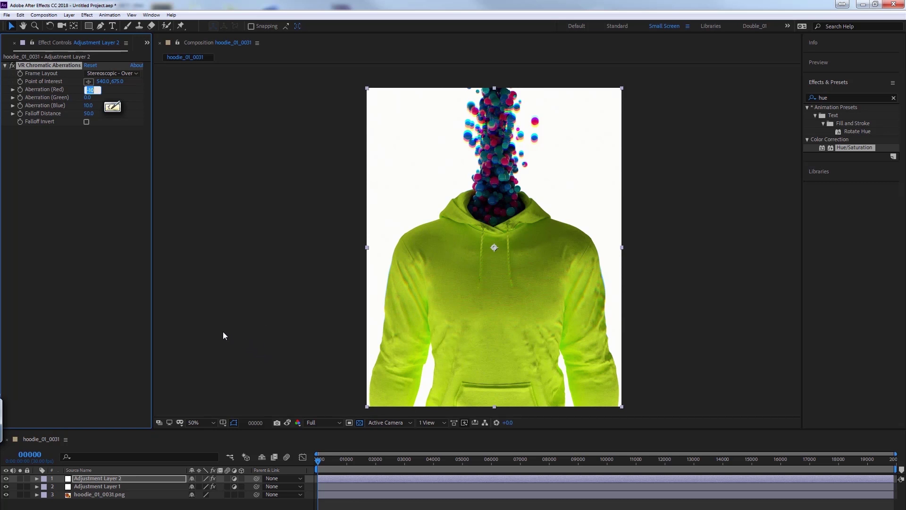
text(-0)
text(.5)
key(Return)
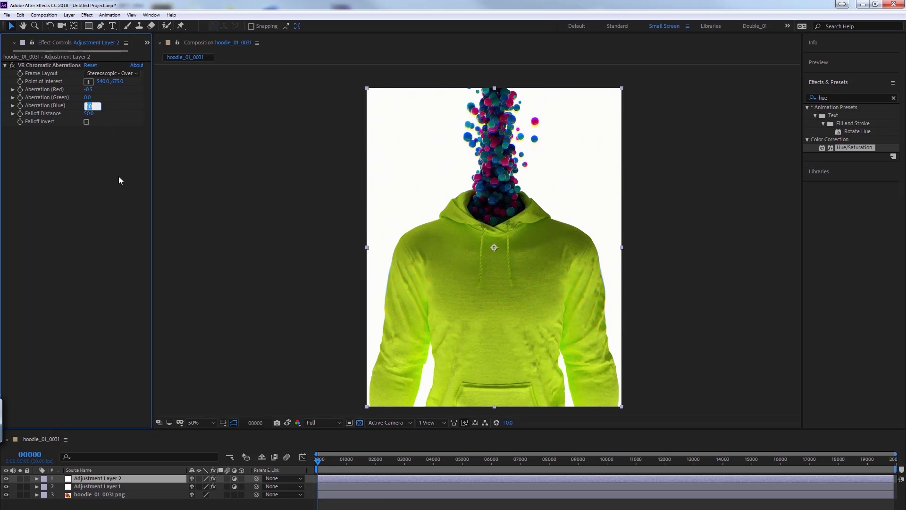
text(.5)
key(Return)
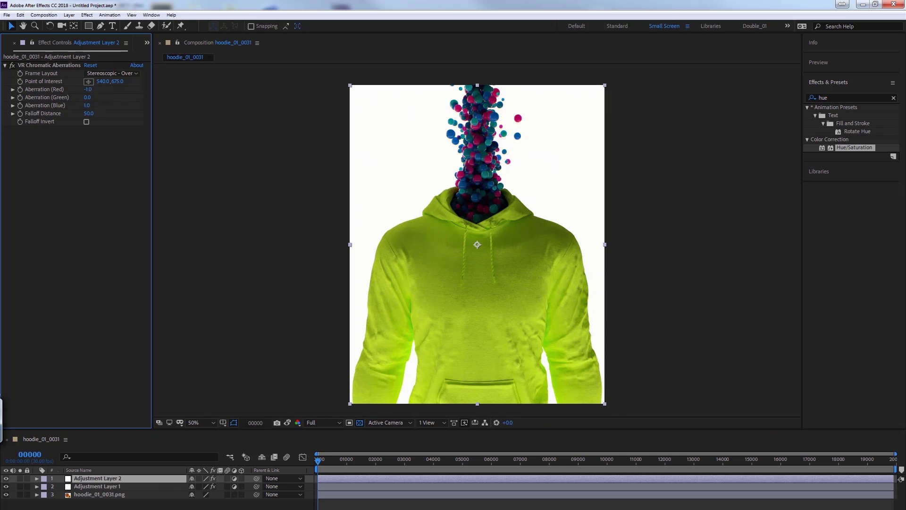
Add a third adjustment layer and draw a closed Pen mask around the sphere stream.
right_click(156, 420)
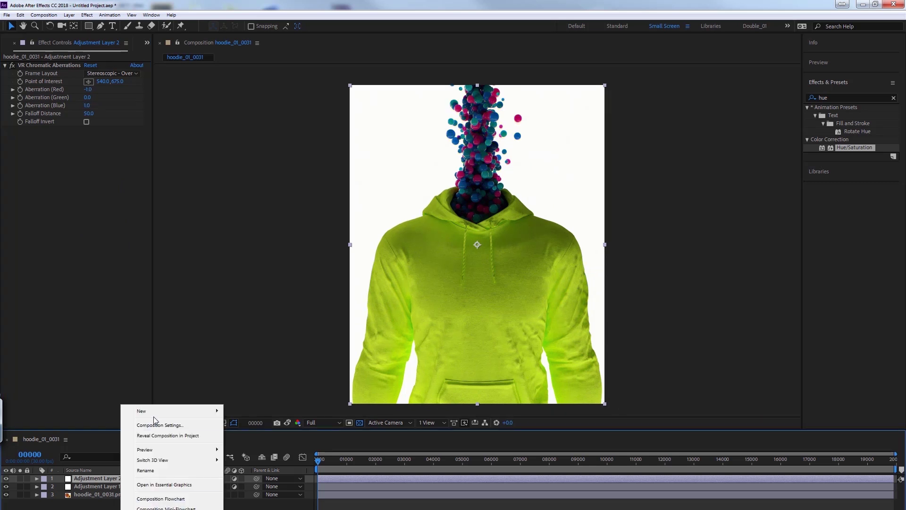
mouse_move(155, 412)
click(61, 487)
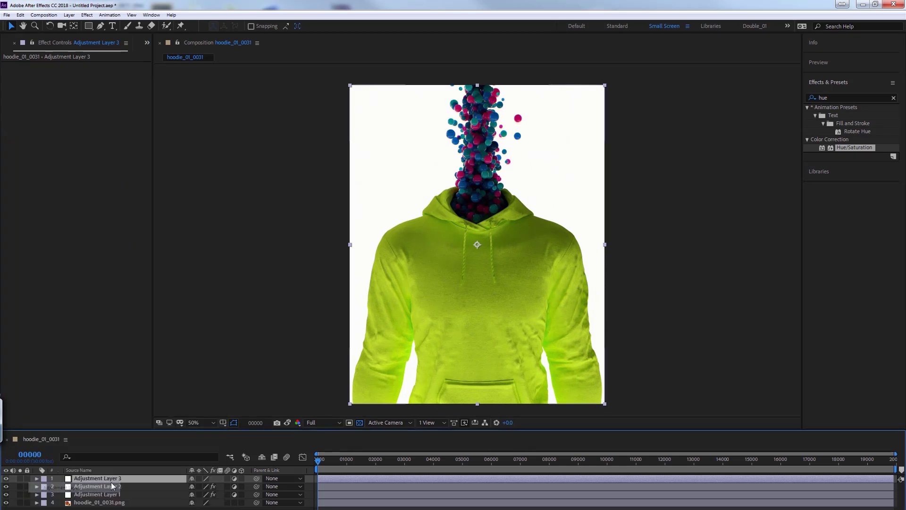
click(101, 26)
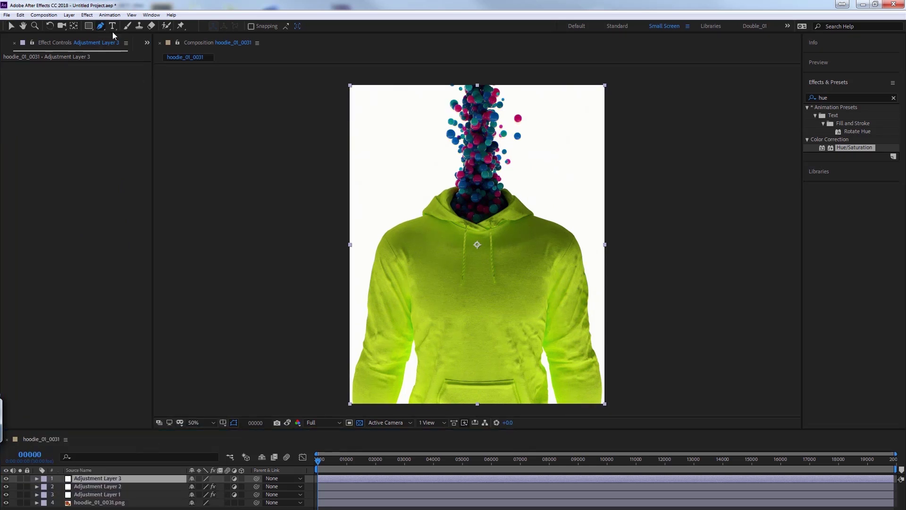
click(461, 72)
click(470, 178)
click(492, 180)
click(497, 75)
click(461, 71)
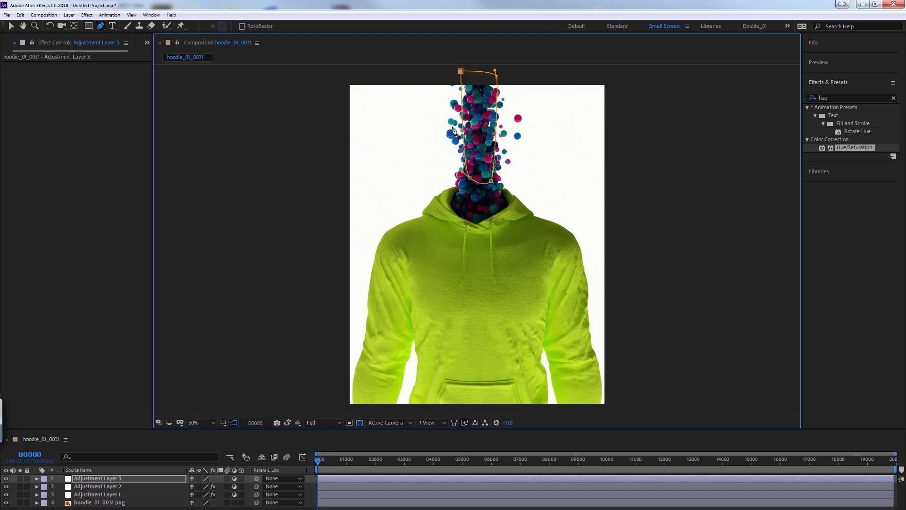
Apply Curves to the masked layer and raise the curve to brighten the spheres.
click(832, 98)
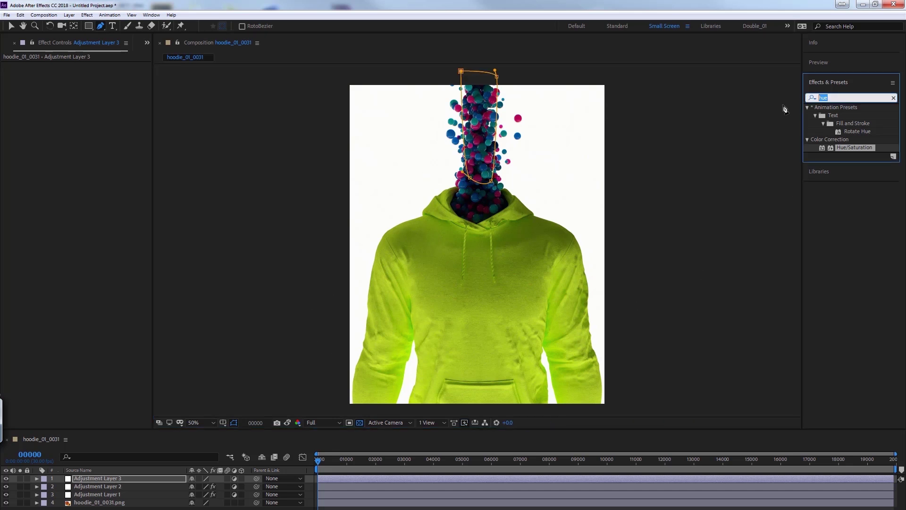
text(curves)
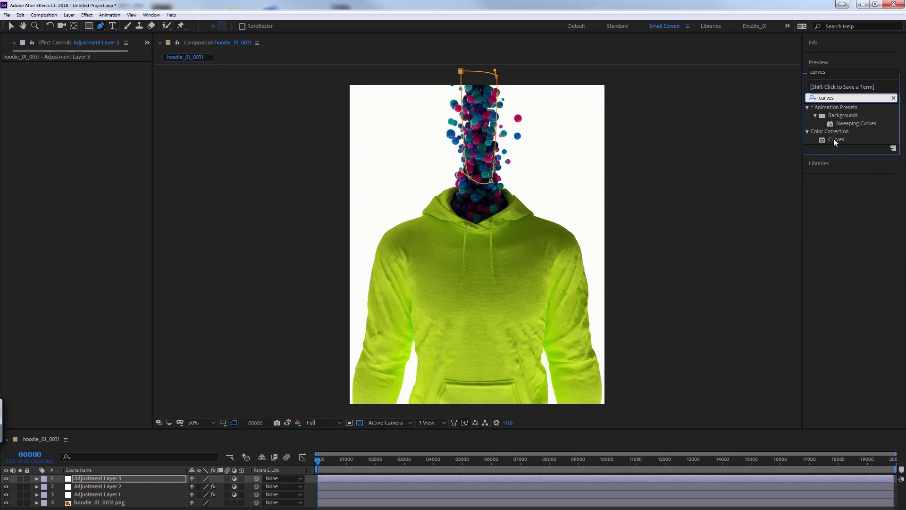
double_click(833, 139)
key(v)
drag(83, 161, 74, 157)
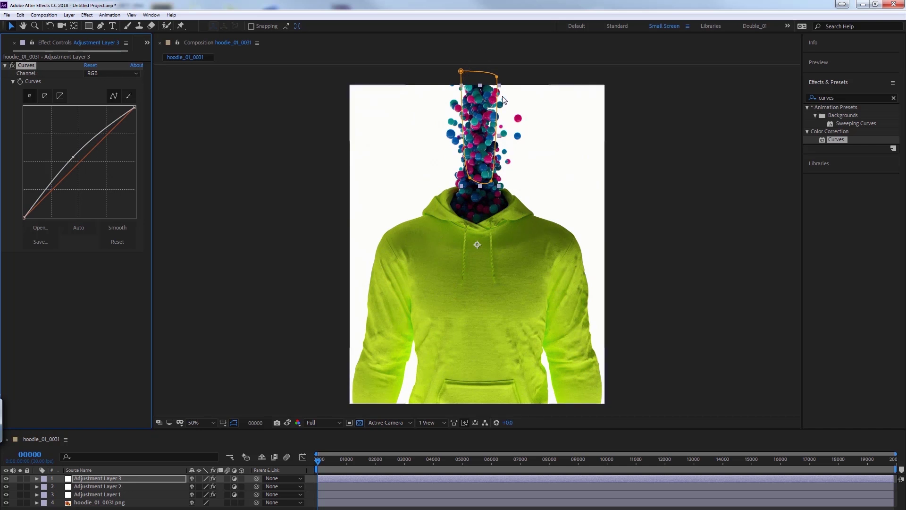
click(101, 478)
Feather Mask 1 and drag its corner points inward to hug the sphere stream.
key(m)
key(m)
drag(201, 501, 215, 502)
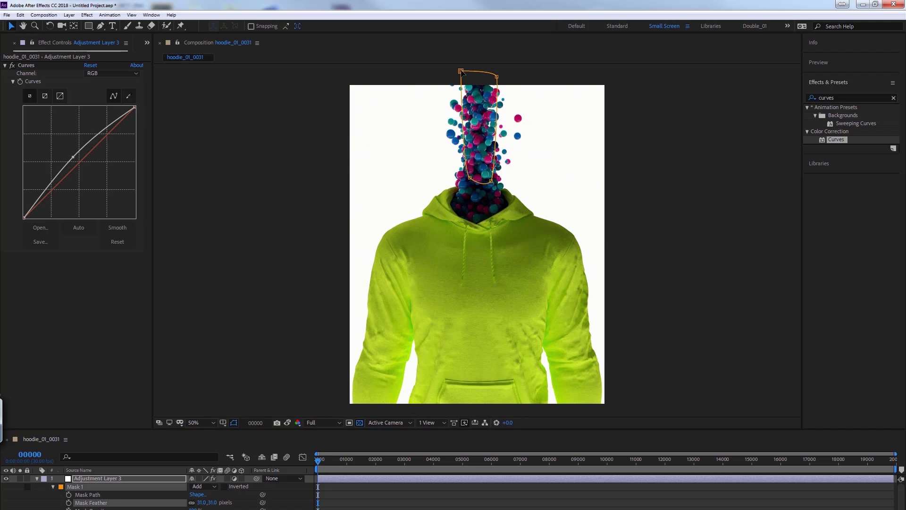
drag(461, 71, 446, 70)
mouse_move(470, 178)
mouse_down()
mouse_move(452, 175)
mouse_move(469, 171)
mouse_up()
drag(446, 70, 473, 71)
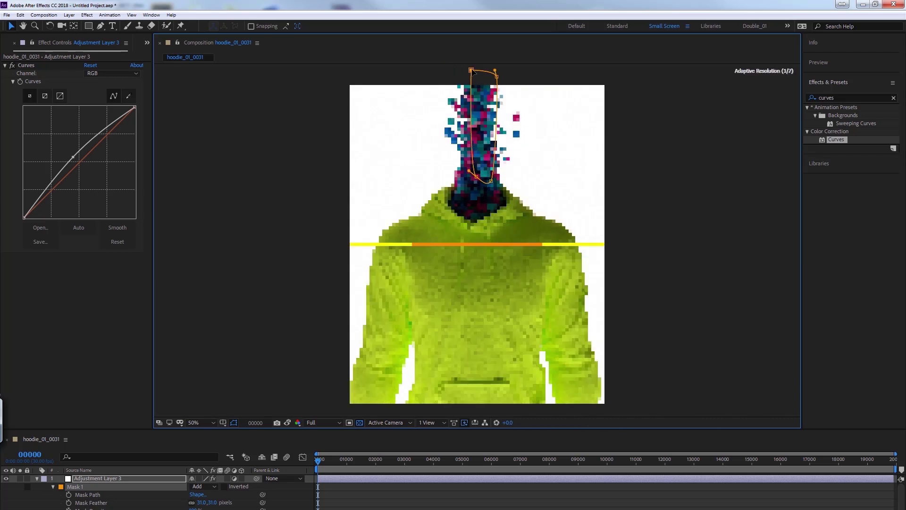
drag(490, 181, 483, 182)
drag(497, 77, 488, 70)
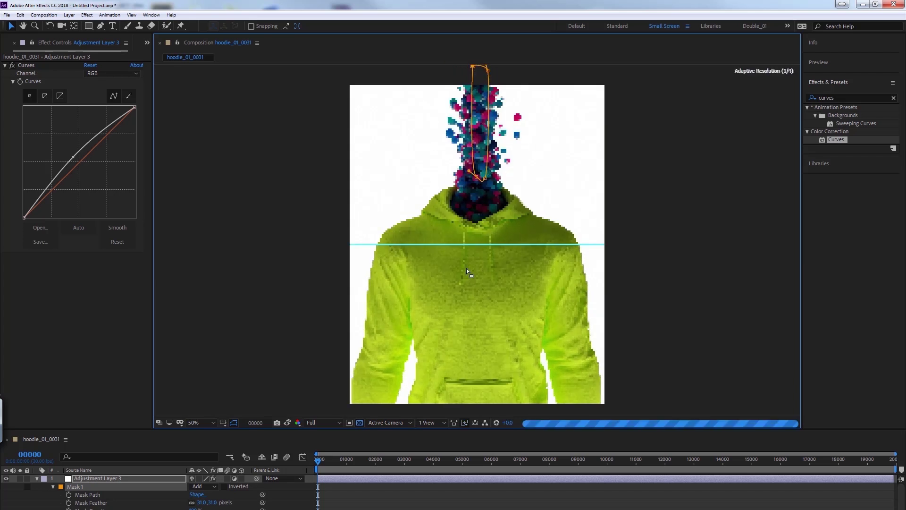
Take a snapshot and toggle it repeatedly to compare the grade before and after.
click(287, 423)
click(287, 423)
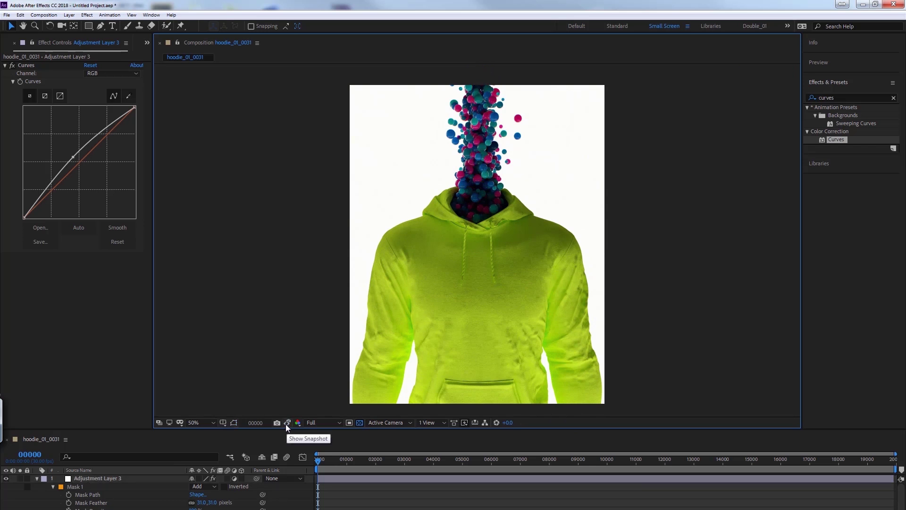
click(287, 422)
click(286, 421)
click(285, 421)
click(284, 422)
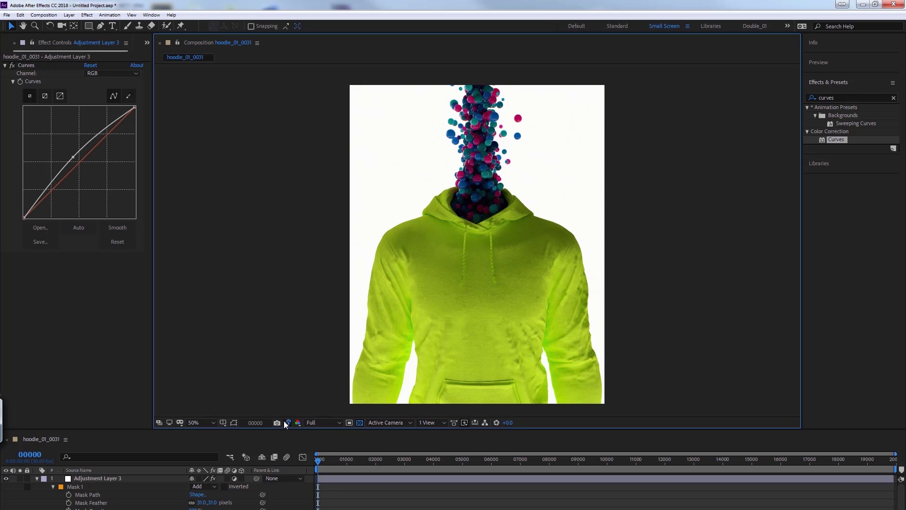
click(287, 422)
click(285, 423)
click(286, 422)
click(285, 422)
Show the mask outline and extend the mask's bottom down toward the neck.
click(94, 478)
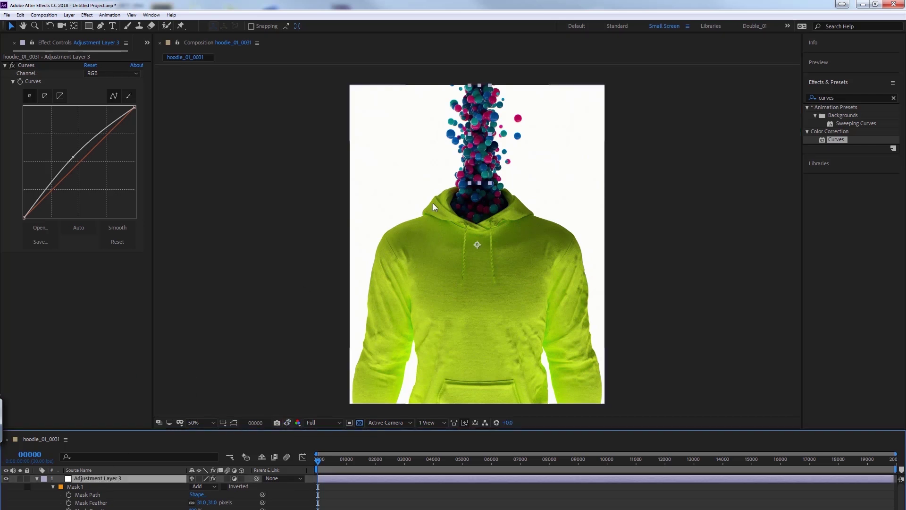
click(234, 423)
drag(478, 182, 488, 187)
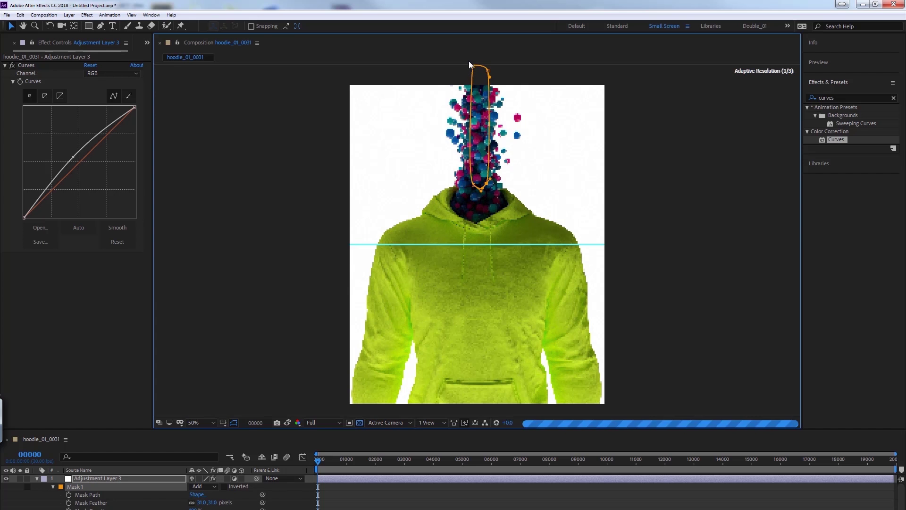